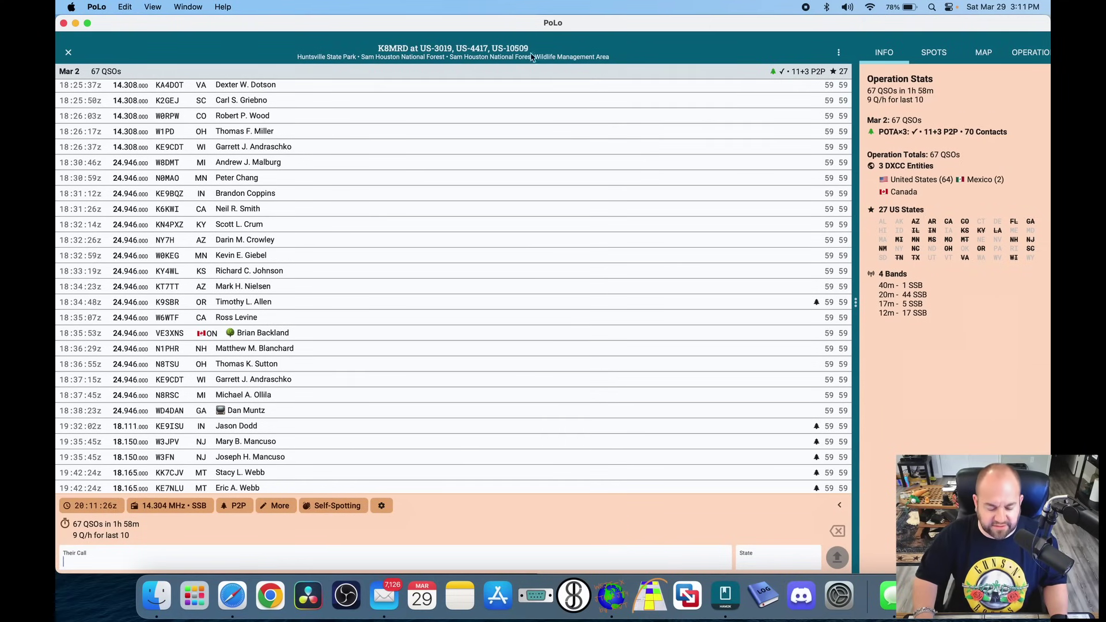
# Bring PoLo back and widen its side panel to show the OPERATION station and POTA details
pyautogui.click(76, 24)
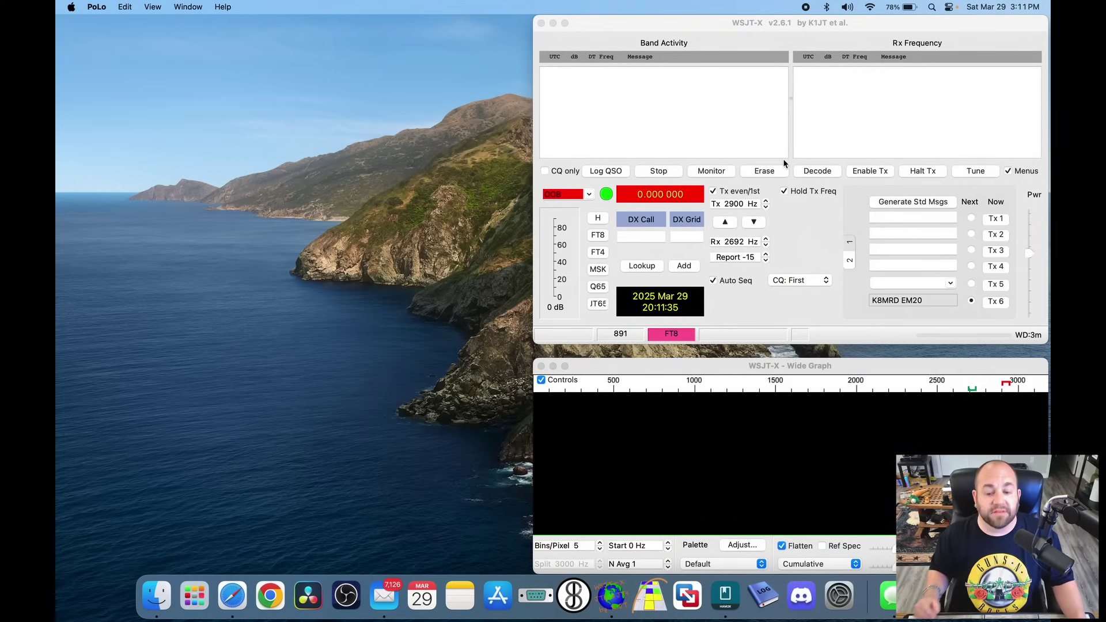
pyautogui.click(723, 606)
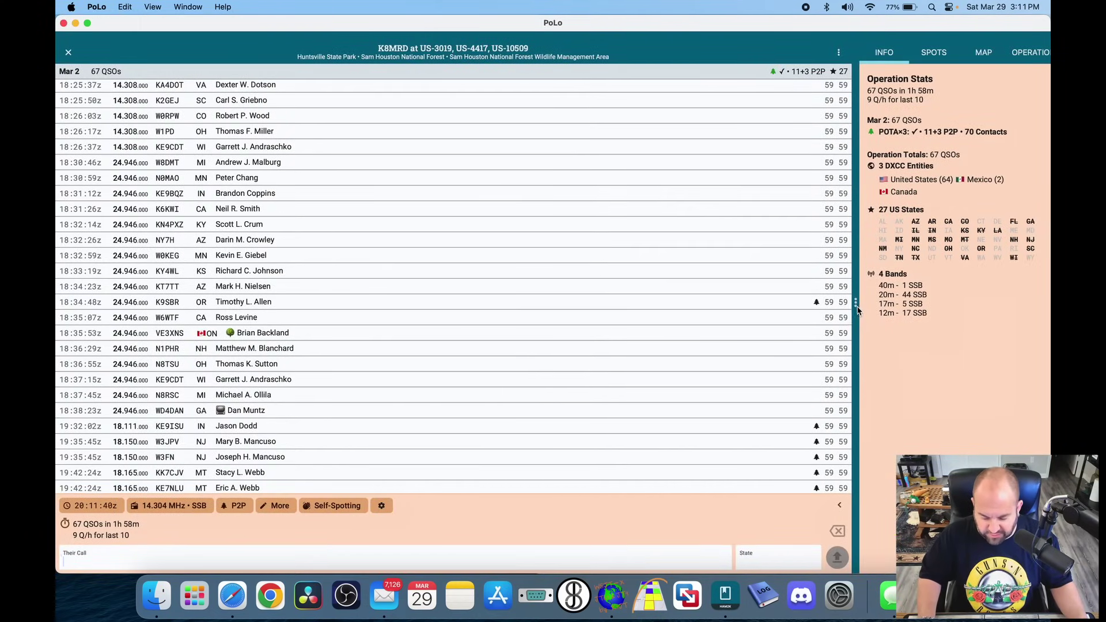
pyautogui.moveTo(857, 306); pyautogui.dragTo(744, 304)
pyautogui.click(1012, 54)
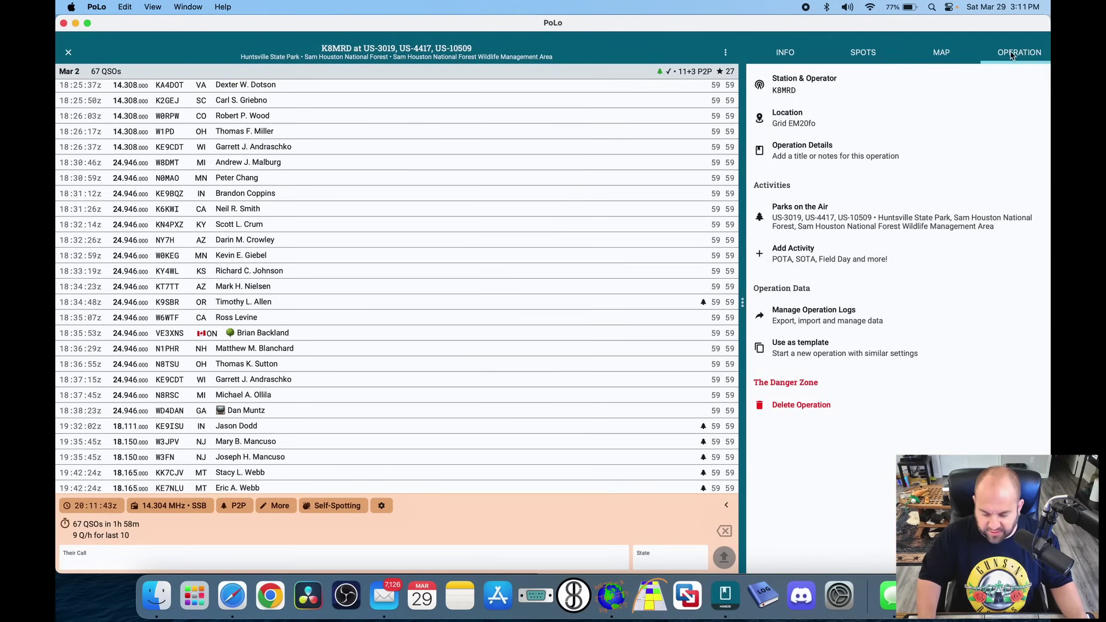
# AirDrop the three selected POTA ADIF exports for US-3019, US-4417 and US-10509 to the other Mac
pyautogui.click(801, 316)
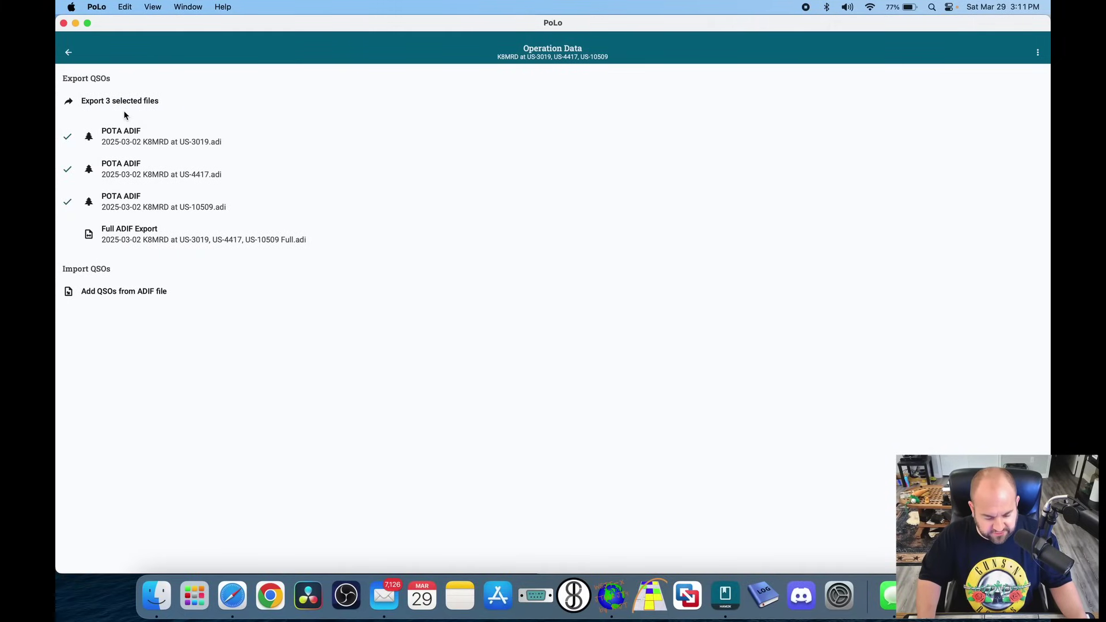
pyautogui.click(126, 102)
pyautogui.click(550, 224)
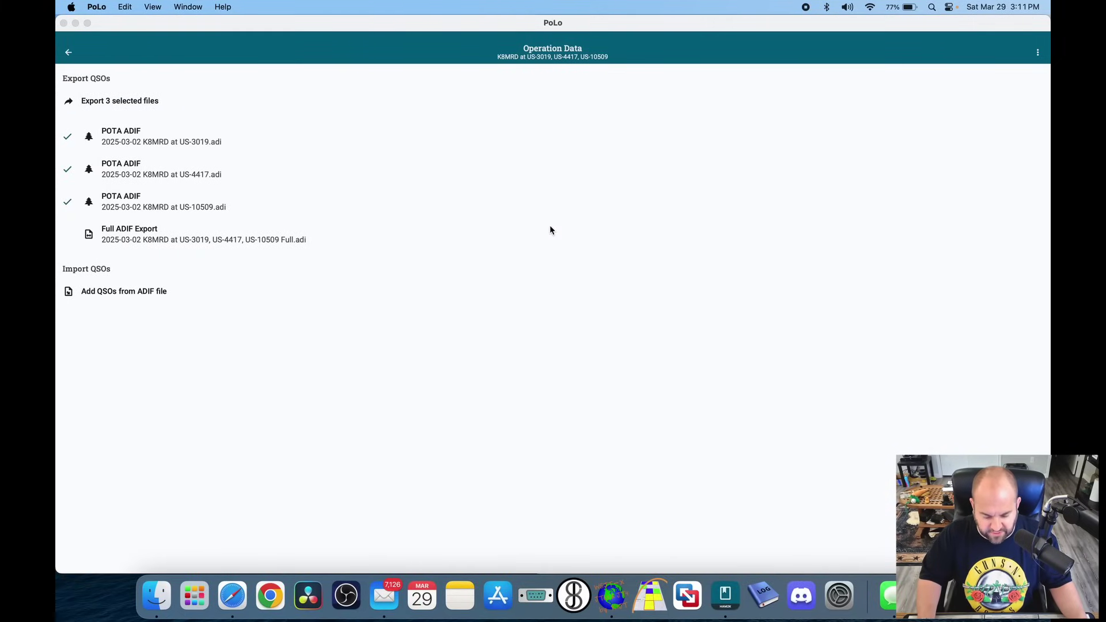
pyautogui.click(458, 270)
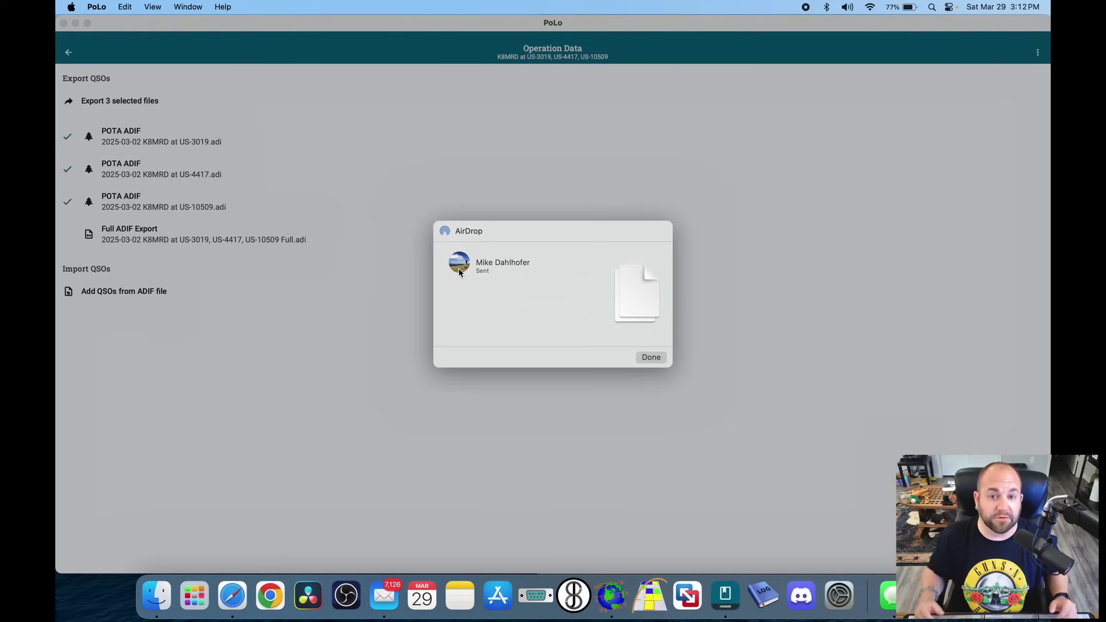
pyautogui.press('Escape')
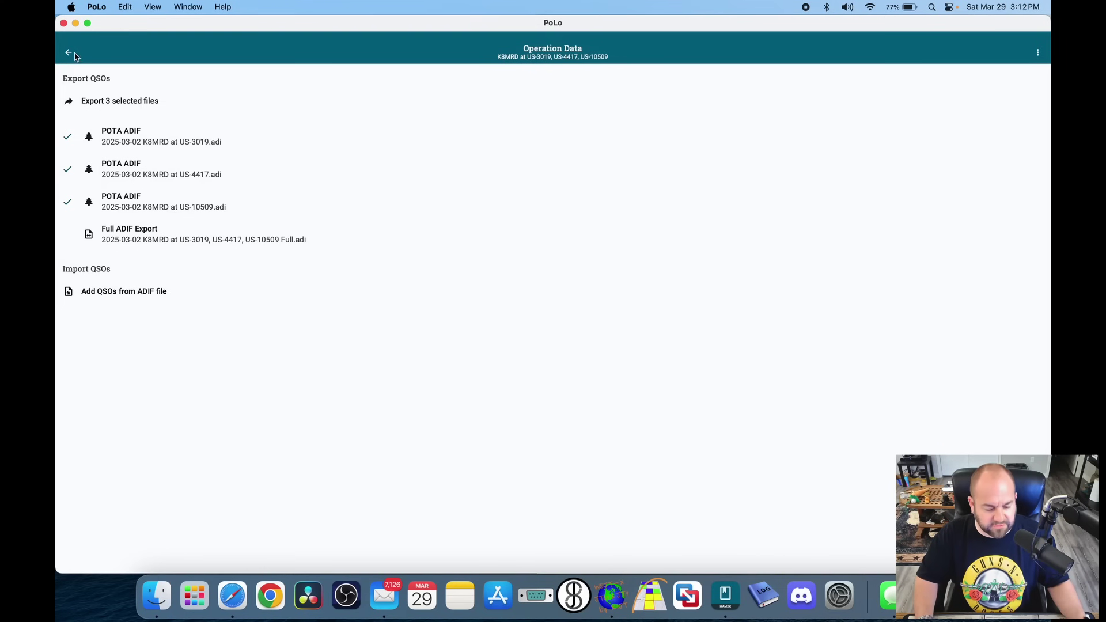
pyautogui.click(75, 23)
# Open WSJT-X's log directory from its File menu, revealing wsjtx_log.adi in Finder
pyautogui.click(637, 132)
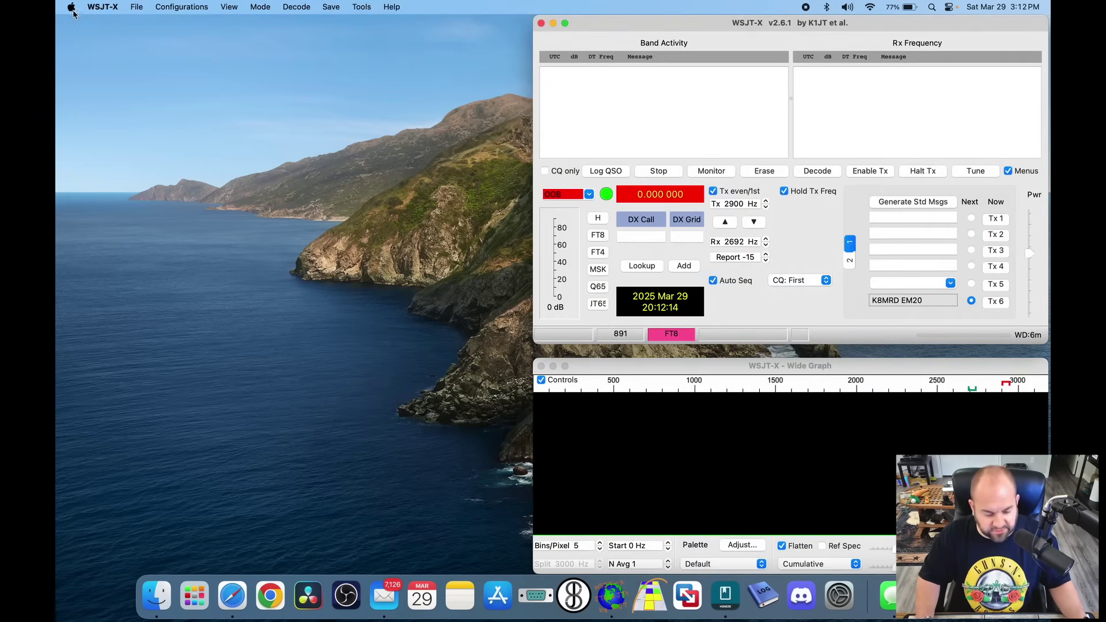
pyautogui.click(131, 9)
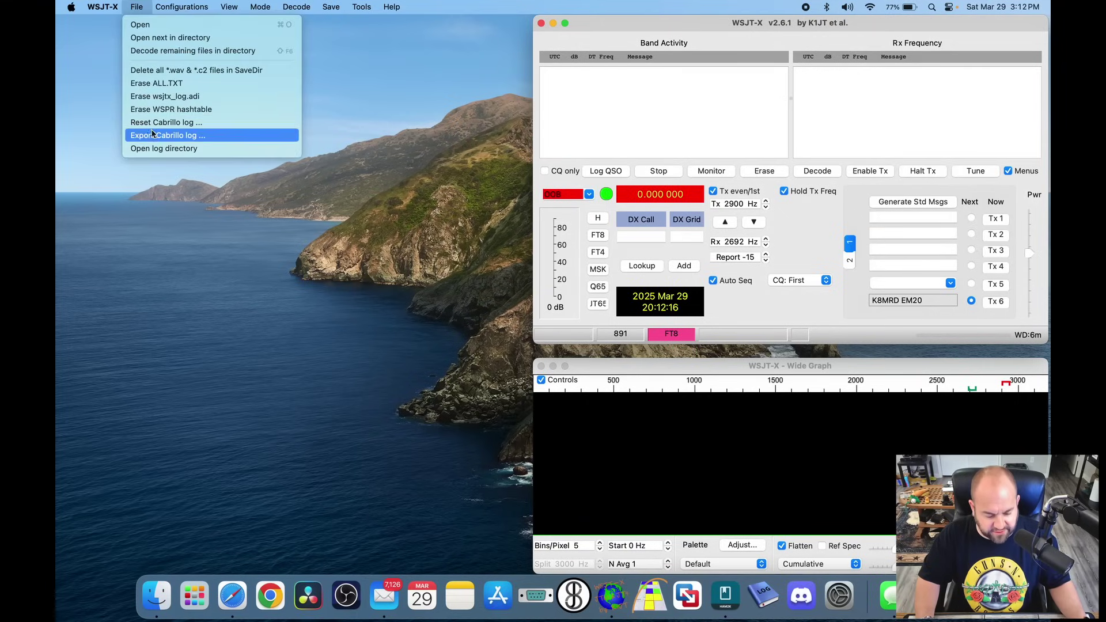
pyautogui.click(154, 149)
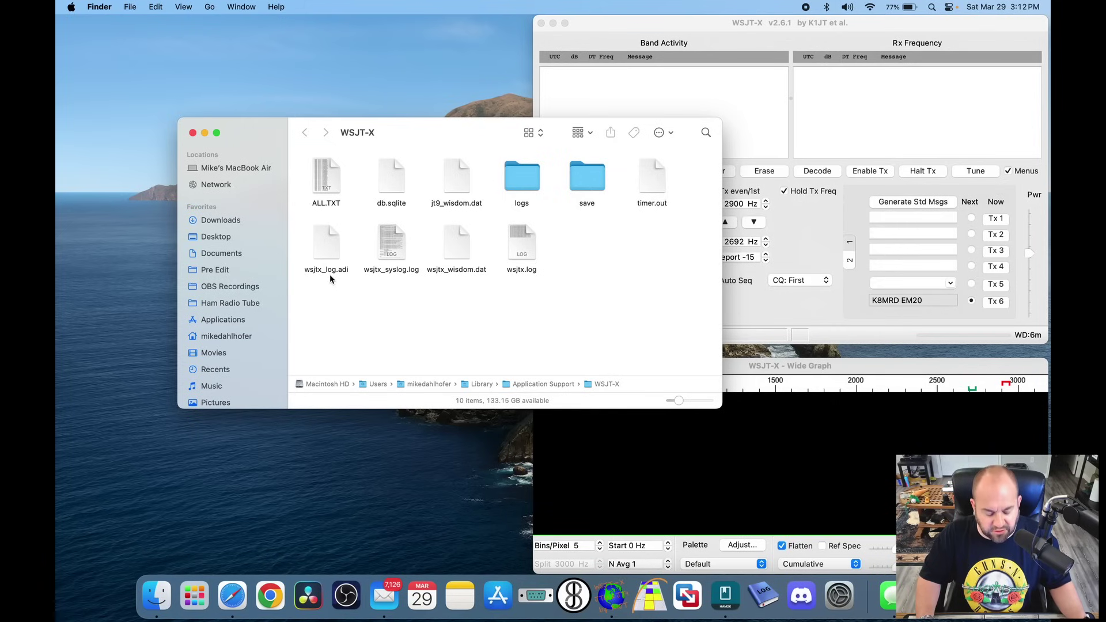
# Share wsjtx_log.adi over AirDrop to the other Mac
pyautogui.click(331, 249)
pyautogui.rightClick(330, 248)
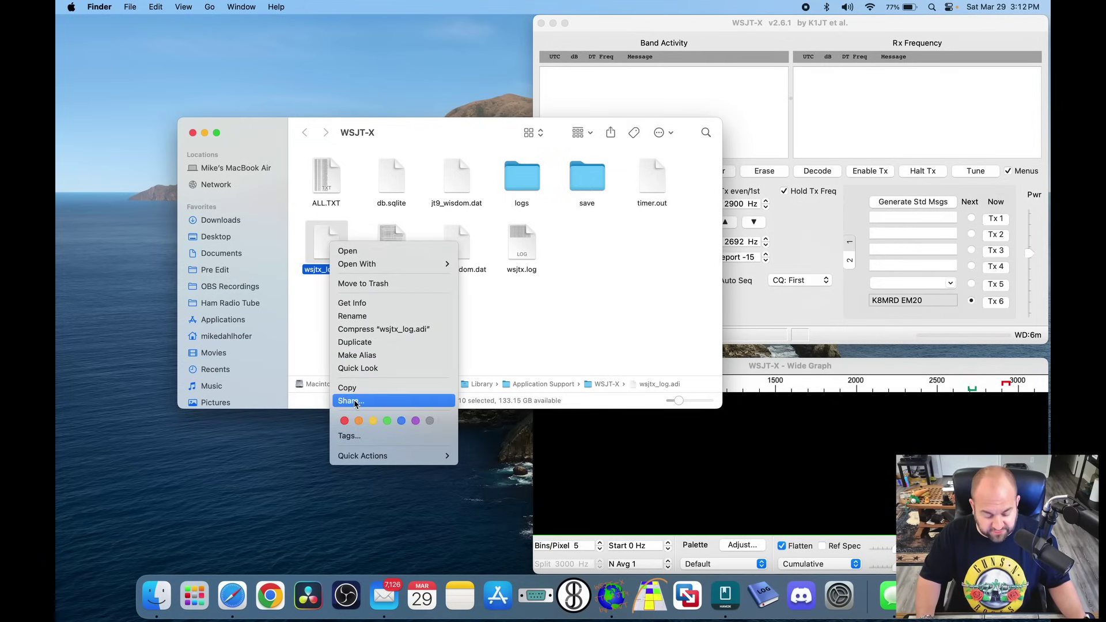
pyautogui.click(310, 281)
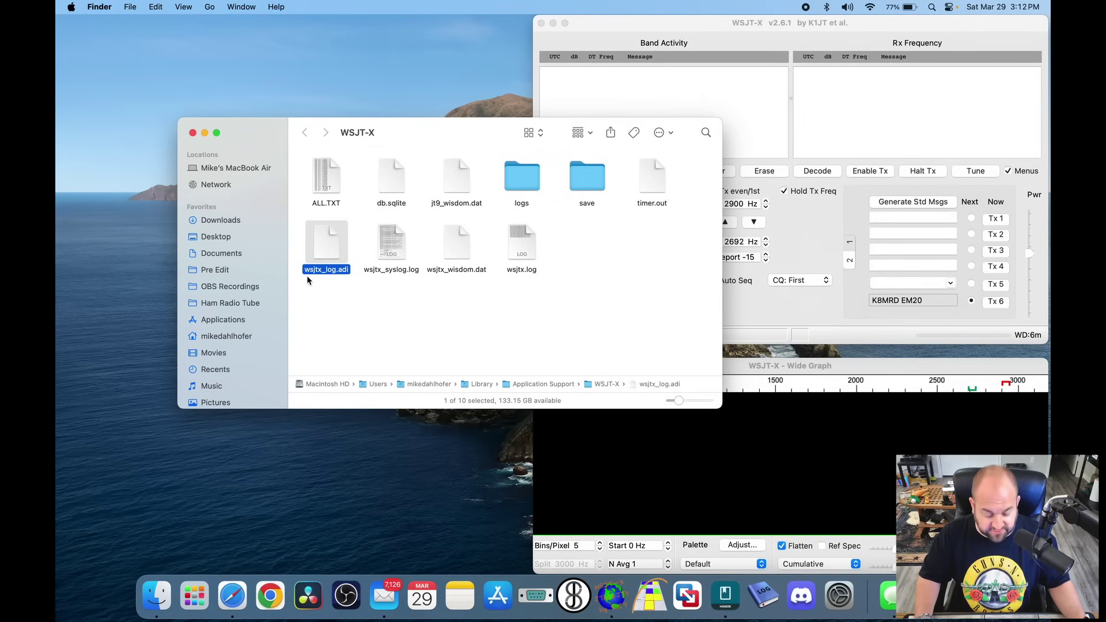
pyautogui.rightClick(326, 253)
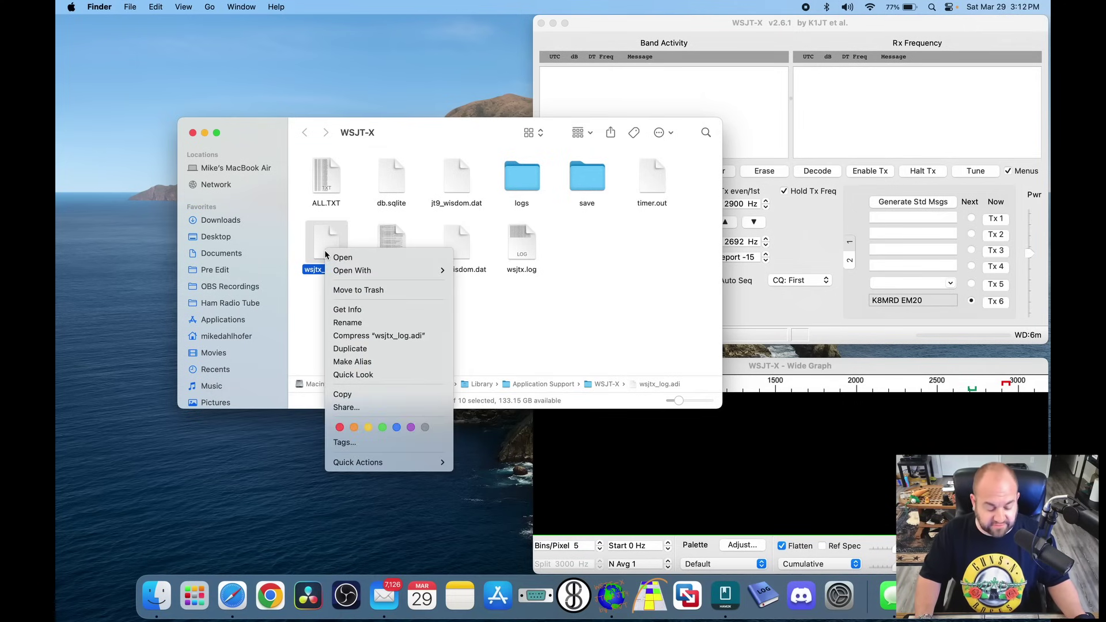
pyautogui.click(359, 406)
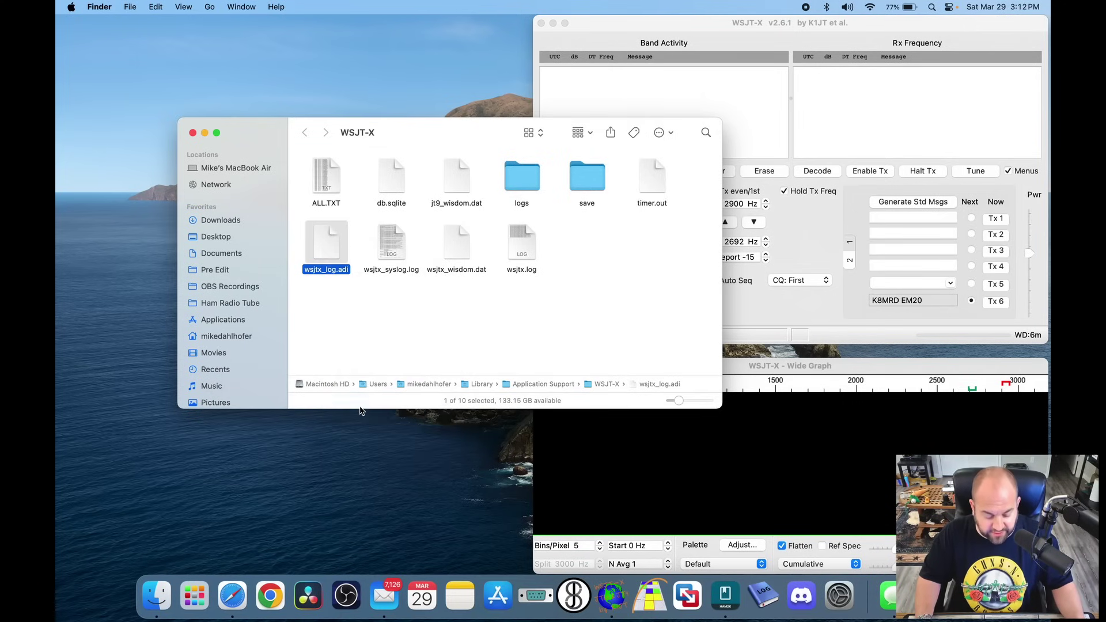
pyautogui.click(209, 253)
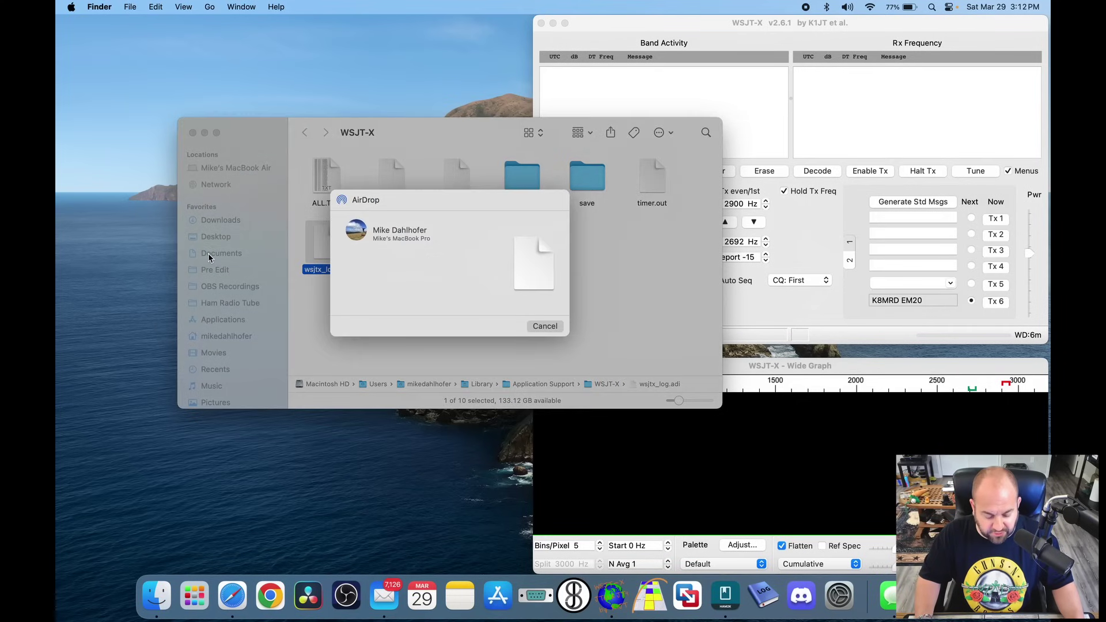
pyautogui.click(363, 239)
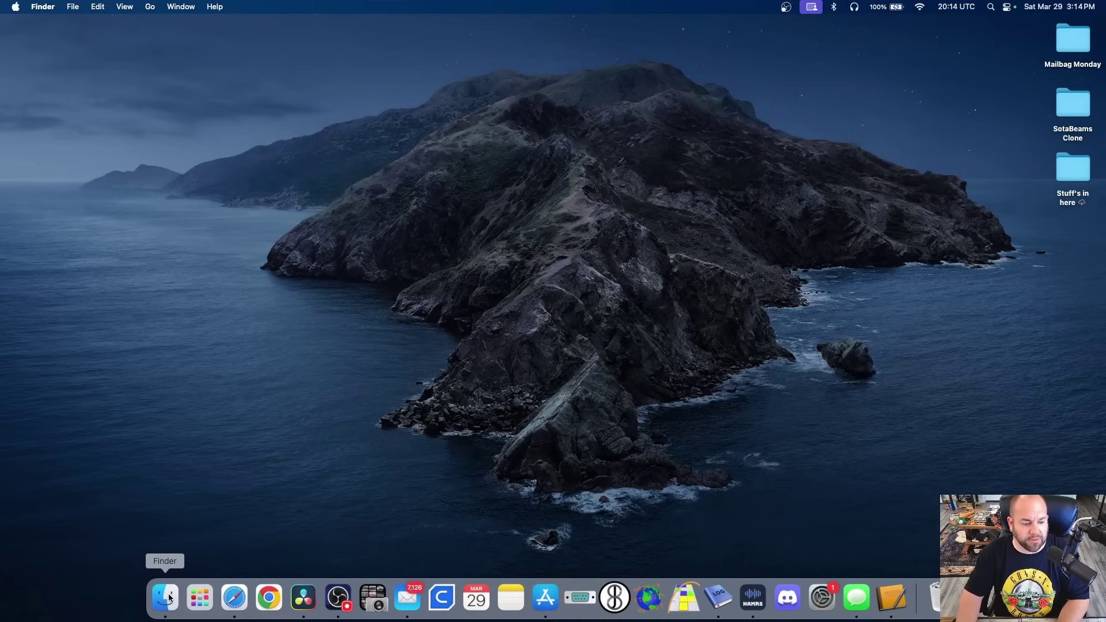
# Move wsjtx_log.adi and the three 2025-03-02 park ADIF files from Downloads onto the desktop
pyautogui.click(166, 598)
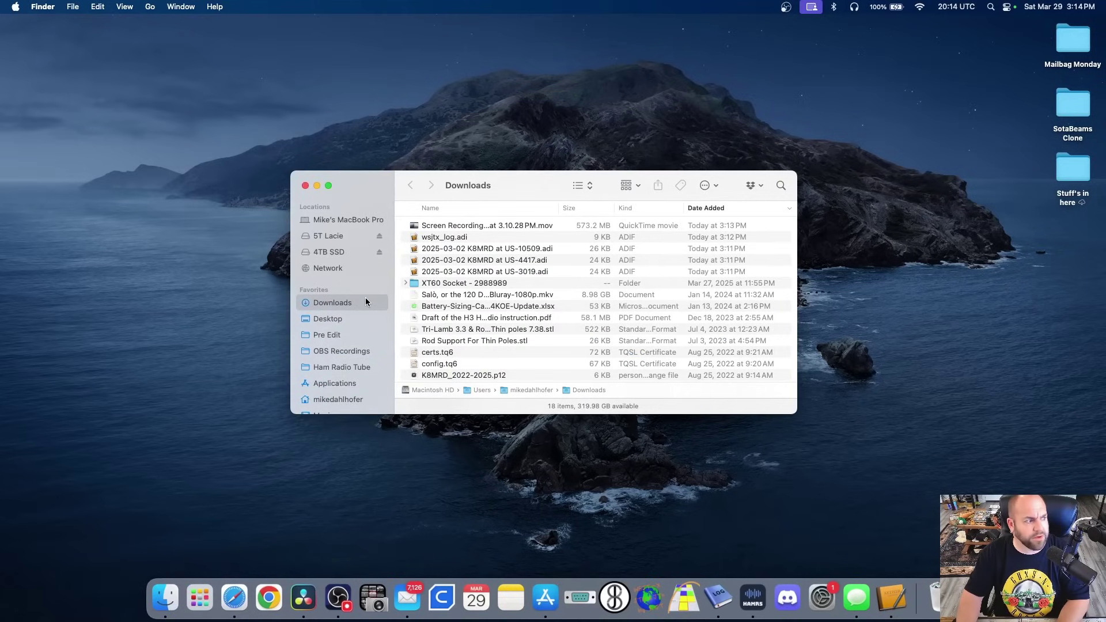
pyautogui.click(471, 237)
pyautogui.keyDown('shift'); pyautogui.click(473, 272); pyautogui.keyUp('shift')
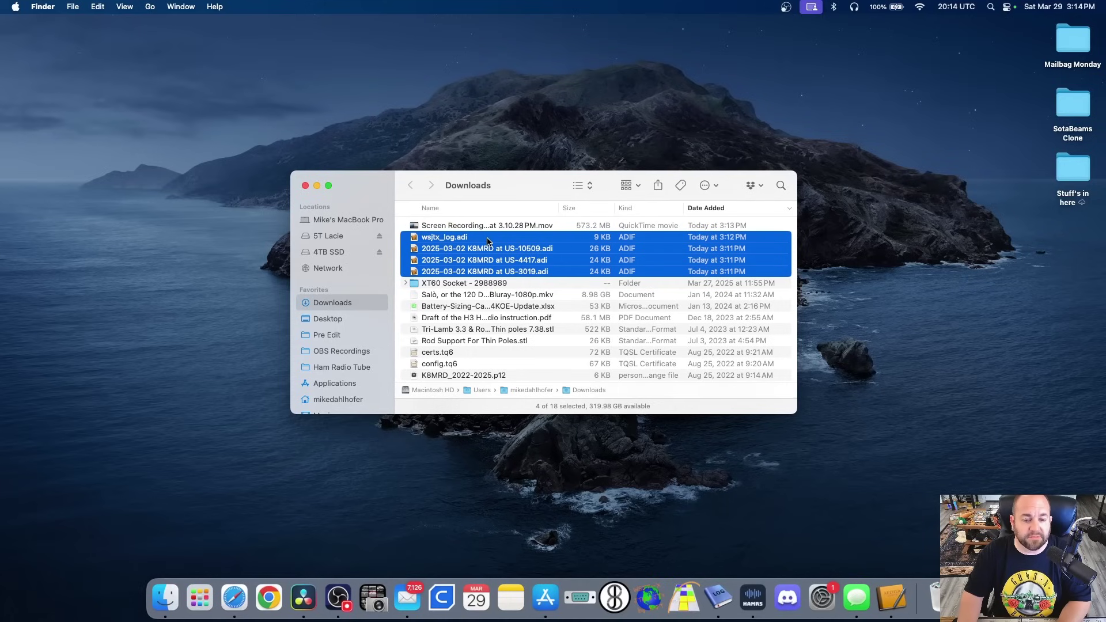
pyautogui.moveTo(486, 240); pyautogui.dragTo(118, 451)
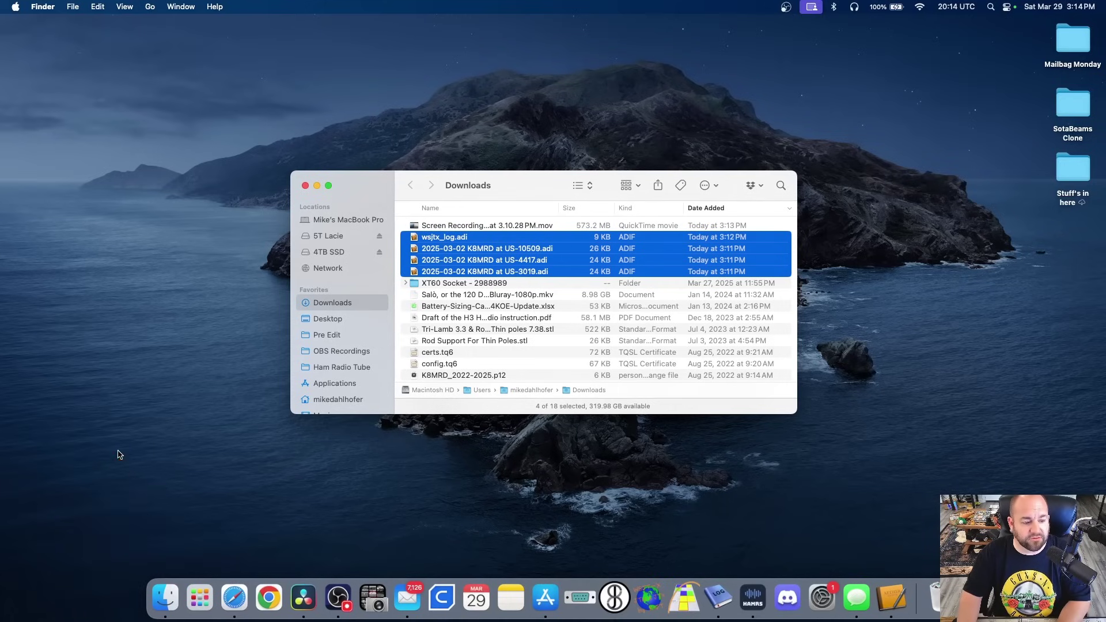
pyautogui.click(305, 185)
# Select only wsjtx_log.adi on the desktop, leaving the three March 2 park logs unselected
pyautogui.moveTo(236, 490); pyautogui.dragTo(32, 504)
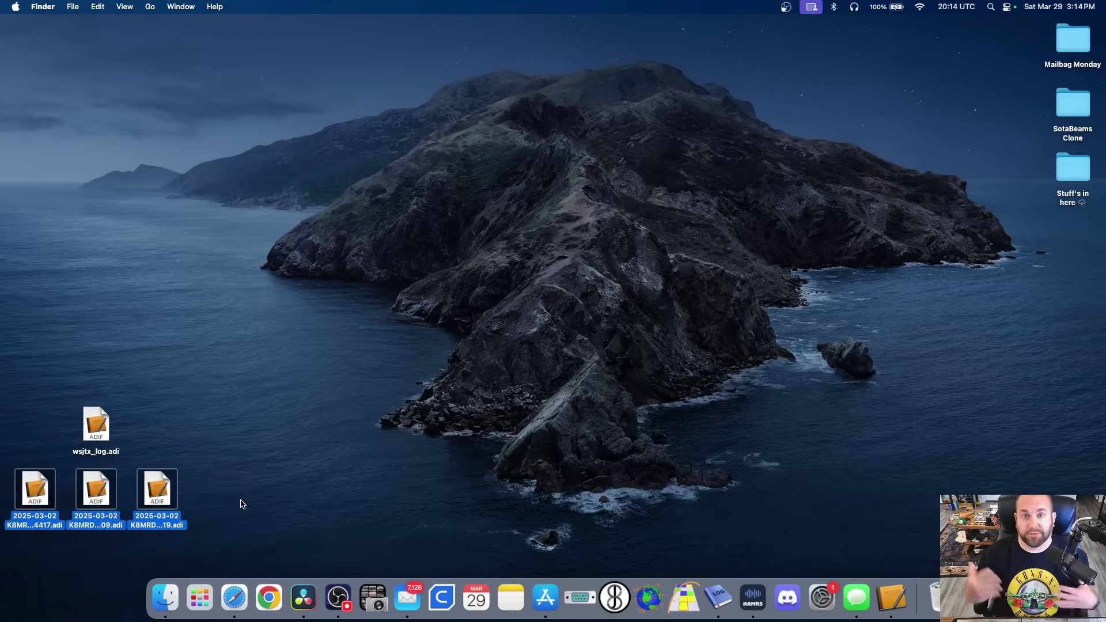
pyautogui.click(241, 504)
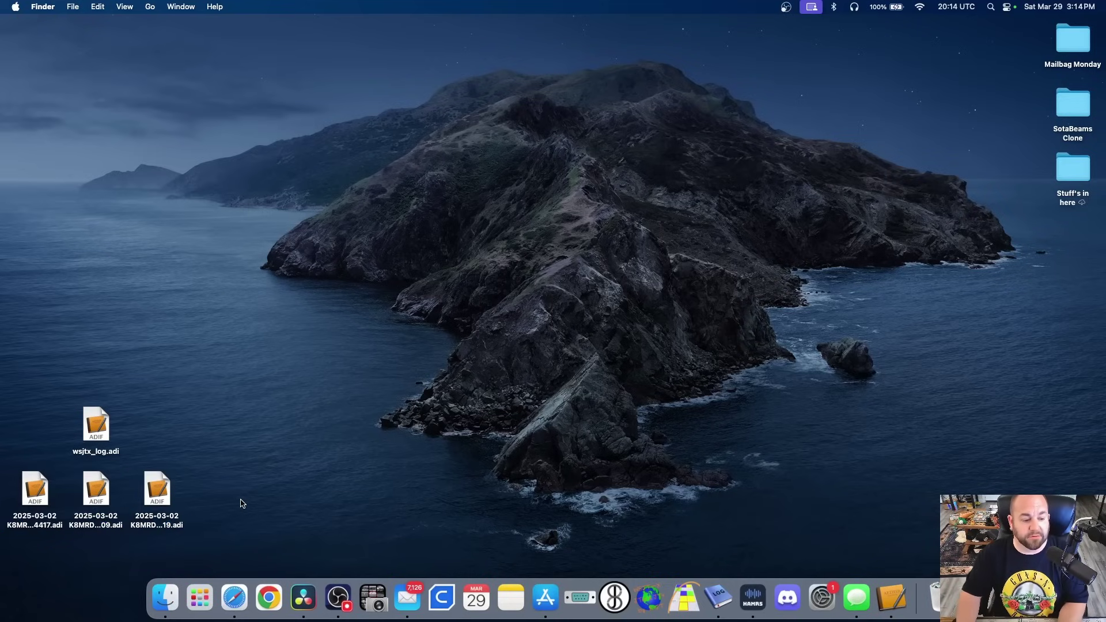
pyautogui.click(85, 425)
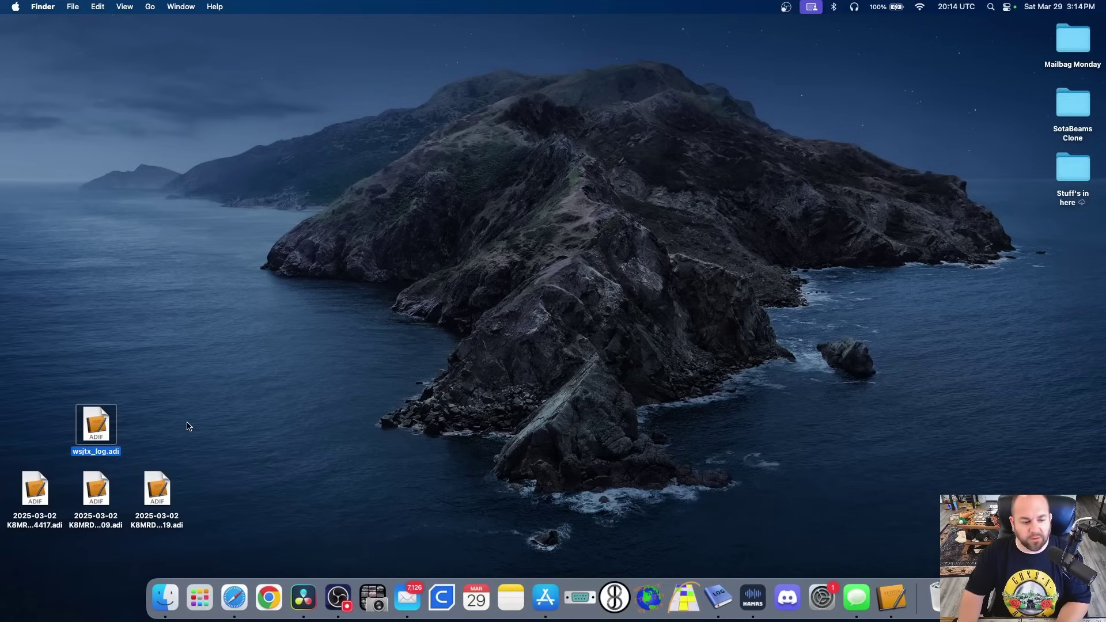
# Open wsjtx_log.adi in Aether, showing 31 FT8 contacts, and shift its window right
pyautogui.doubleClick(102, 425)
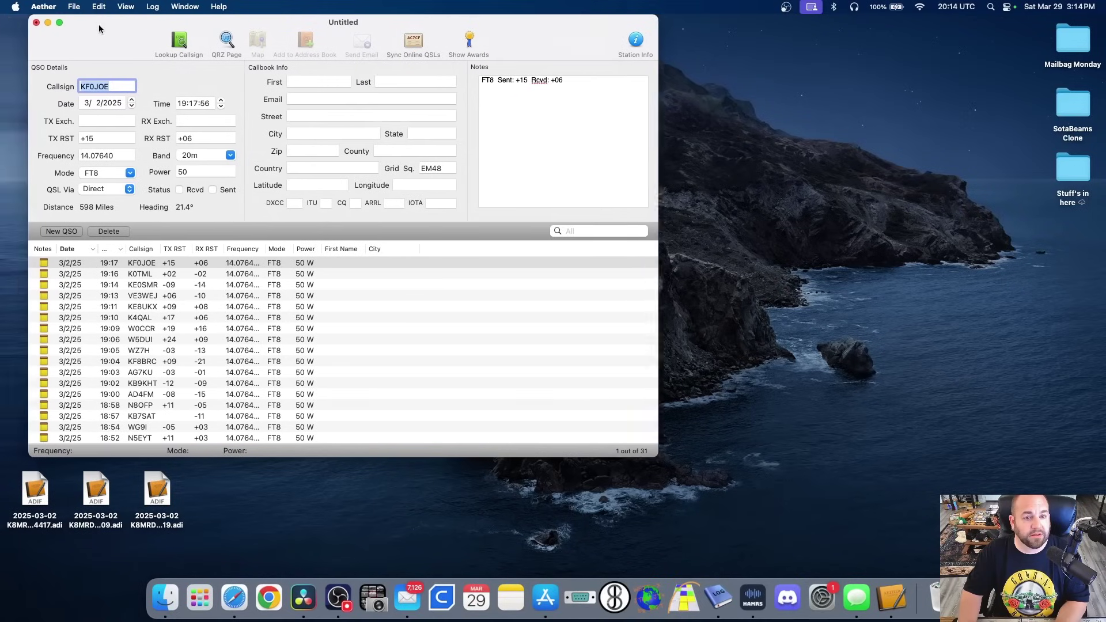
pyautogui.moveTo(98, 29); pyautogui.dragTo(267, 29)
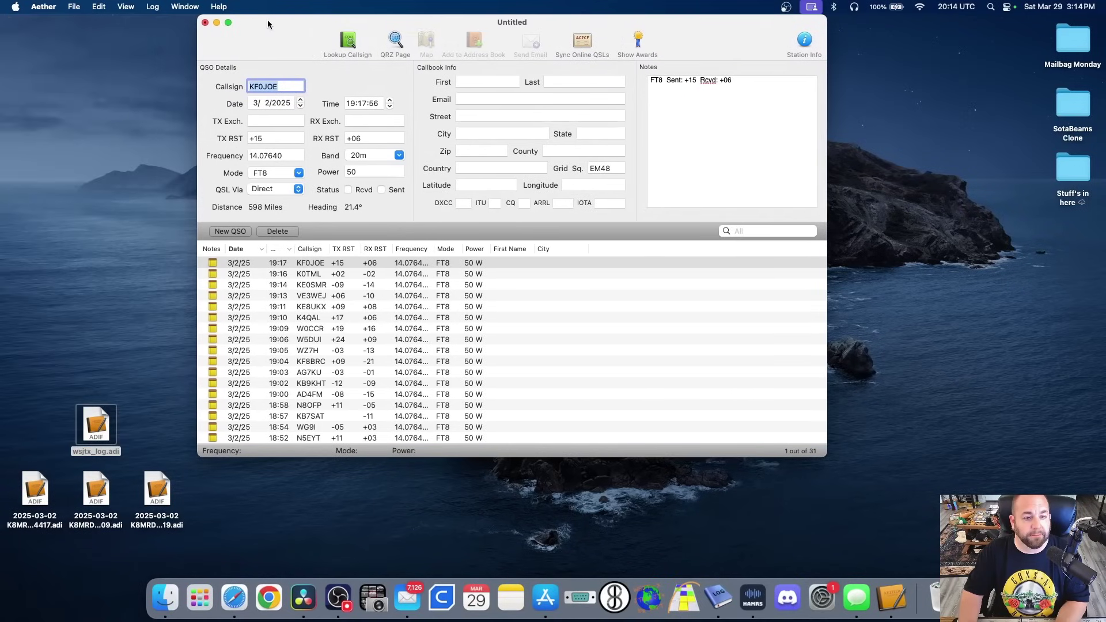
# Select the 18 QSOs dated 3/2/25, from the latest down to the last March 2 row
pyautogui.click(301, 265)
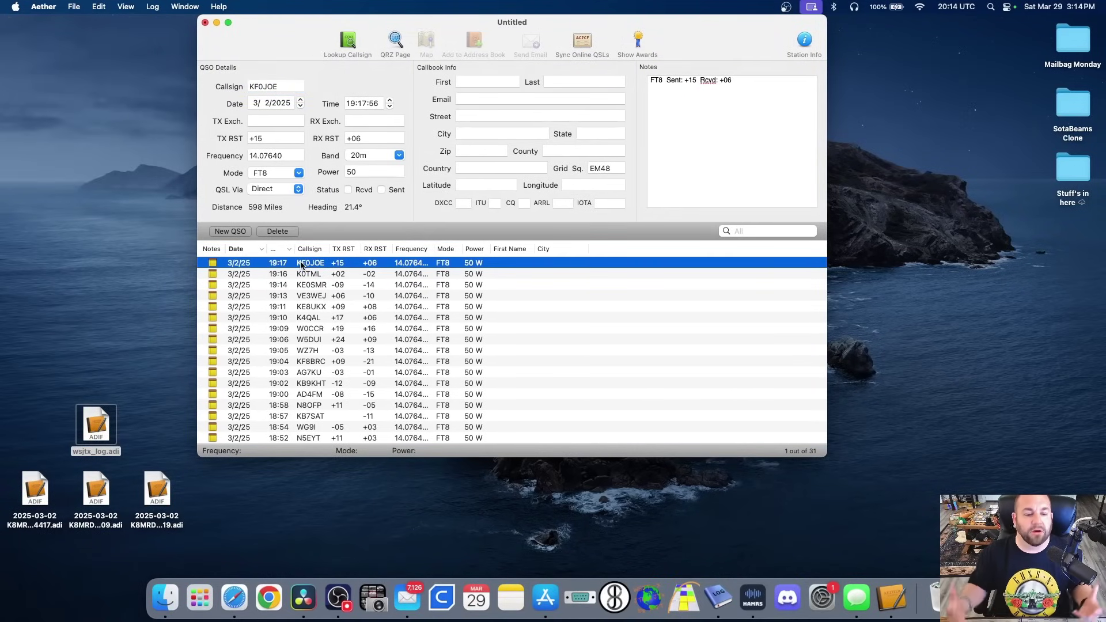
pyautogui.scroll(-4, 333, 408)
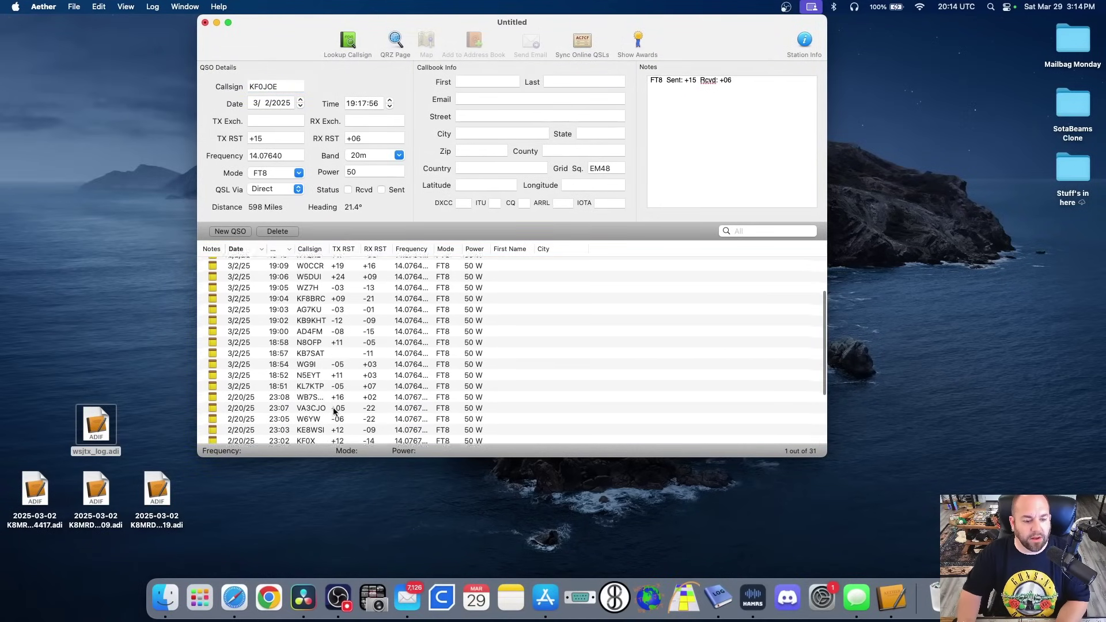
pyautogui.keyDown('shift'); pyautogui.click(314, 367); pyautogui.keyUp('shift')
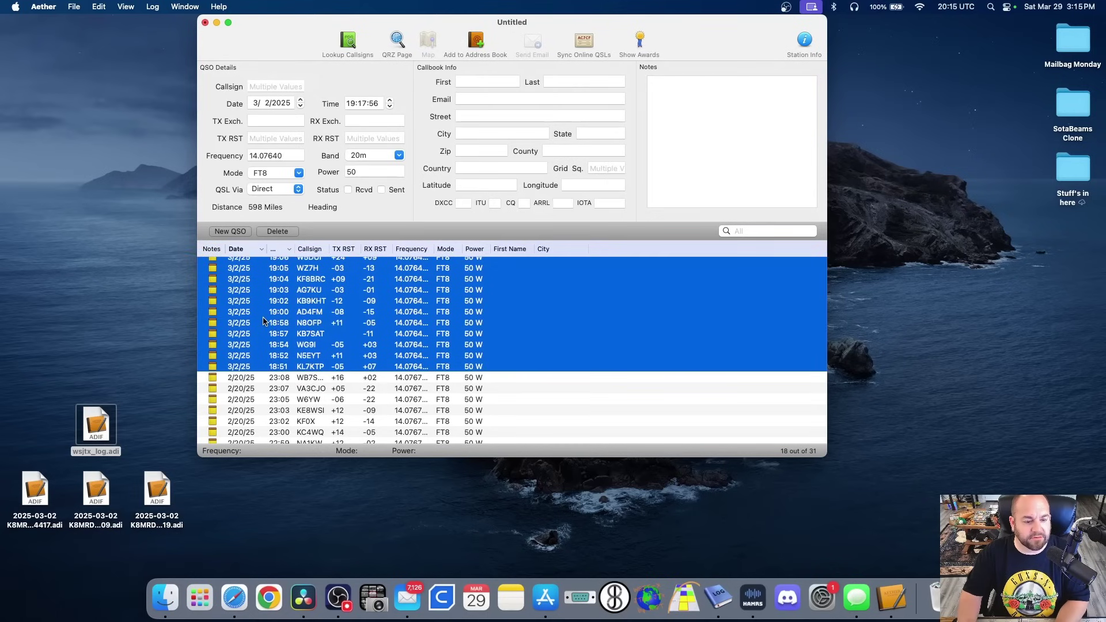
pyautogui.scroll(4, 263, 320)
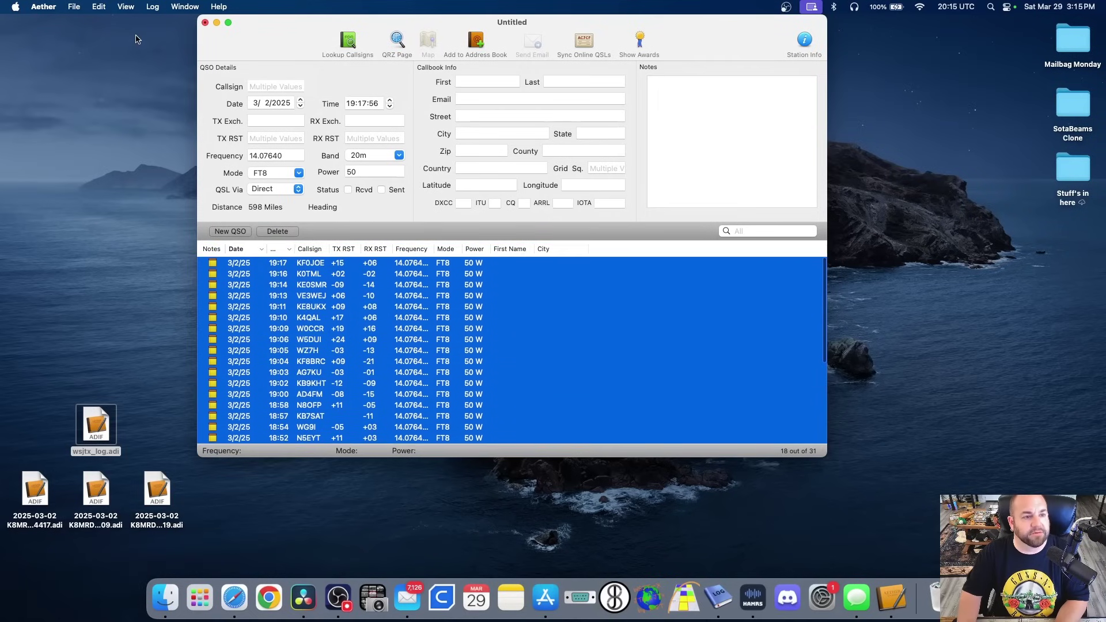
pyautogui.click(75, 8)
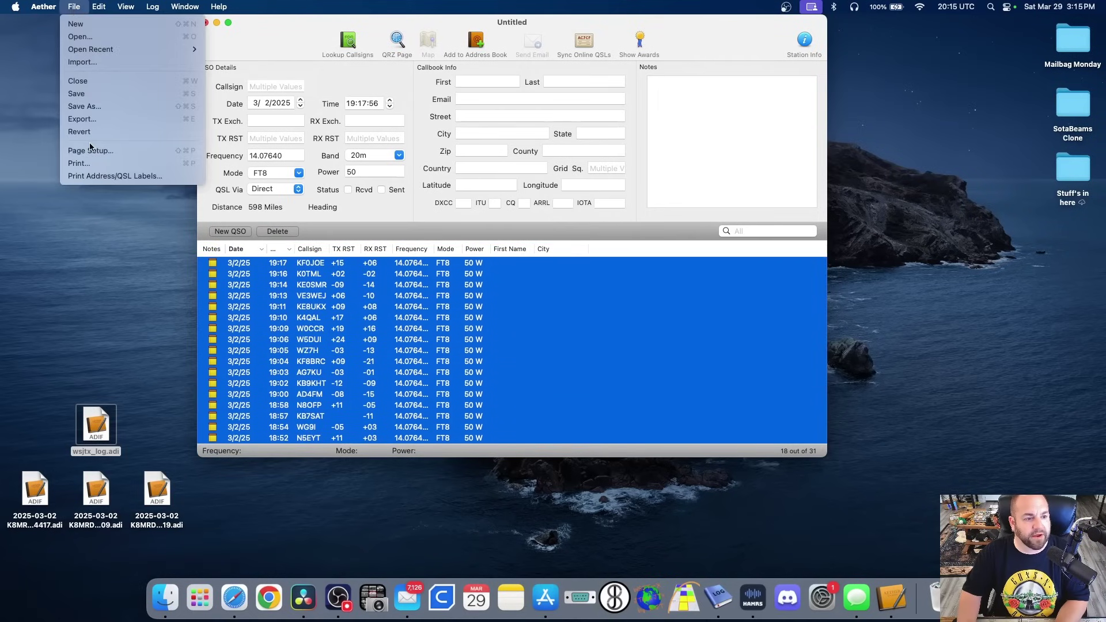
pyautogui.click(88, 123)
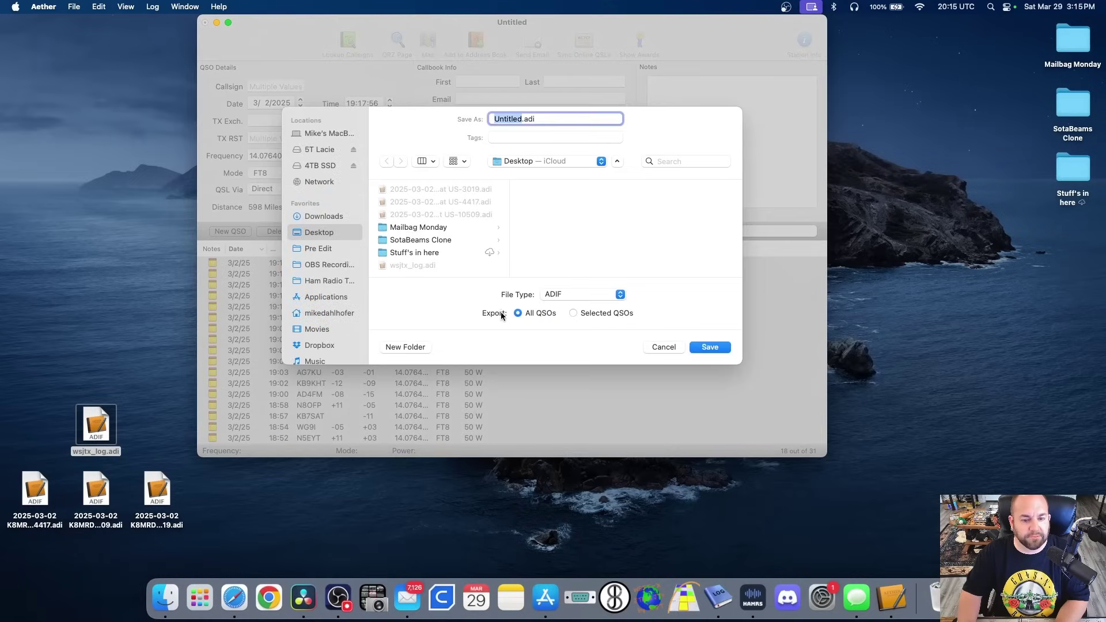
pyautogui.click(579, 314)
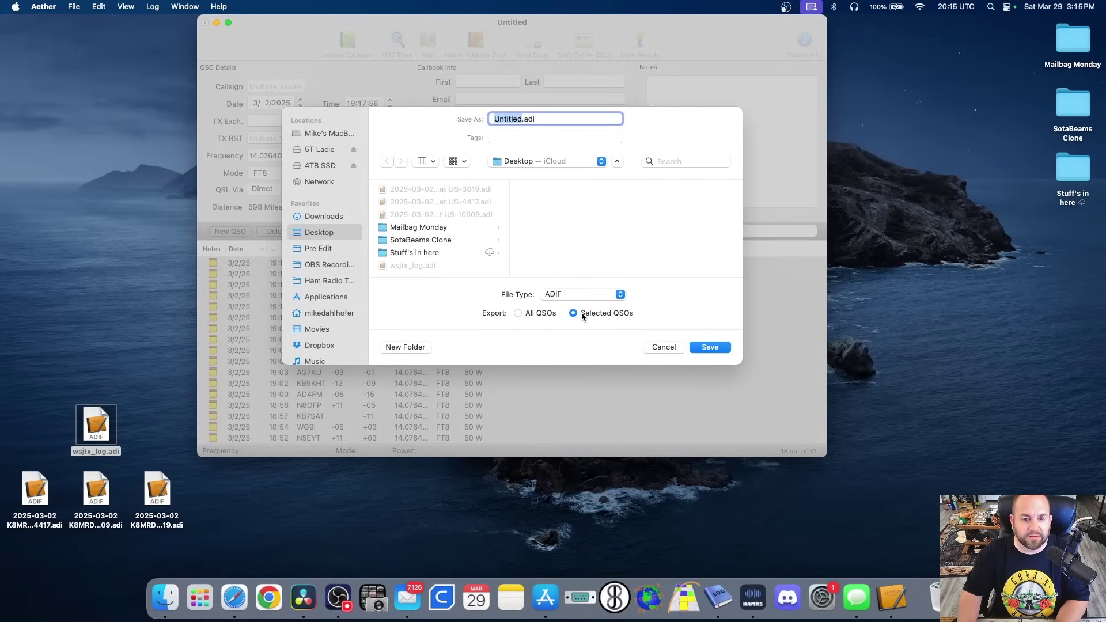
pyautogui.write('k8mrd@')
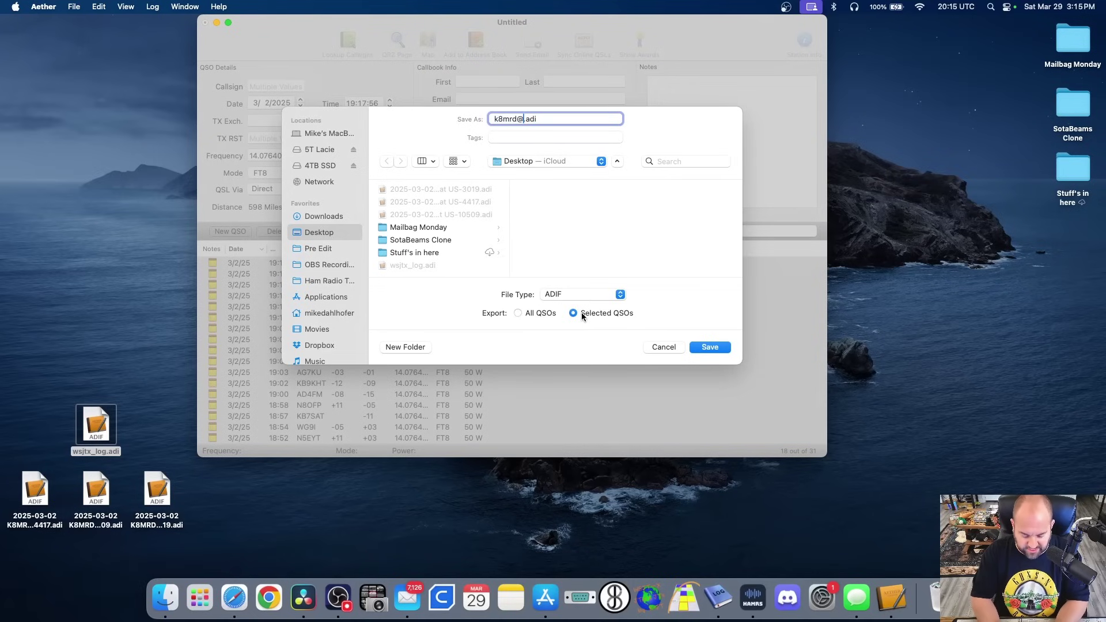
pyautogui.write('us-3019')
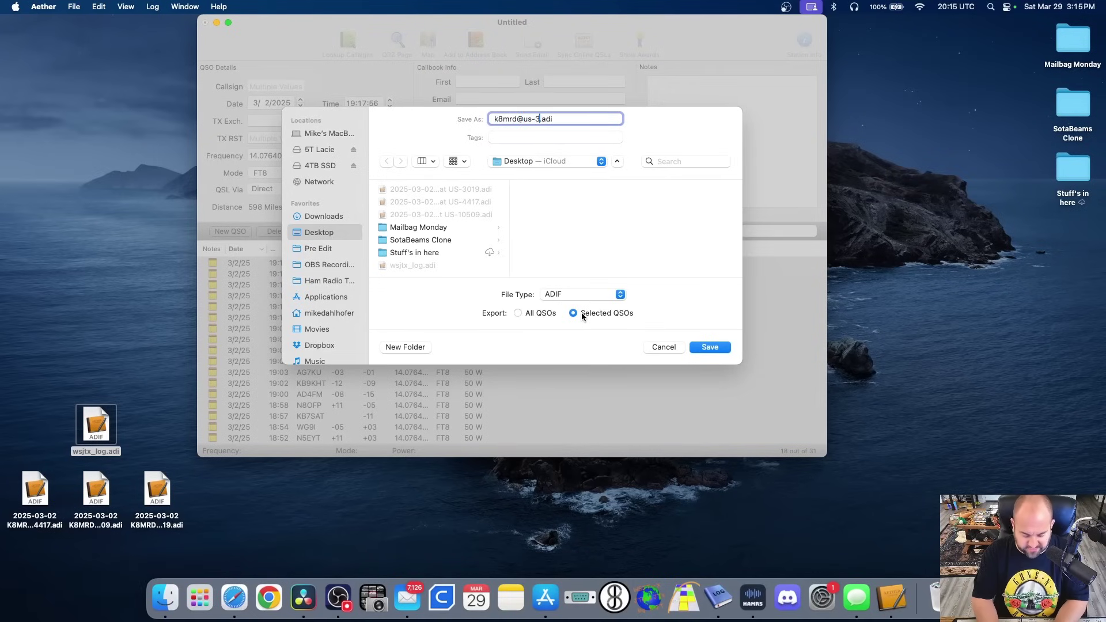
pyautogui.write('-2025')
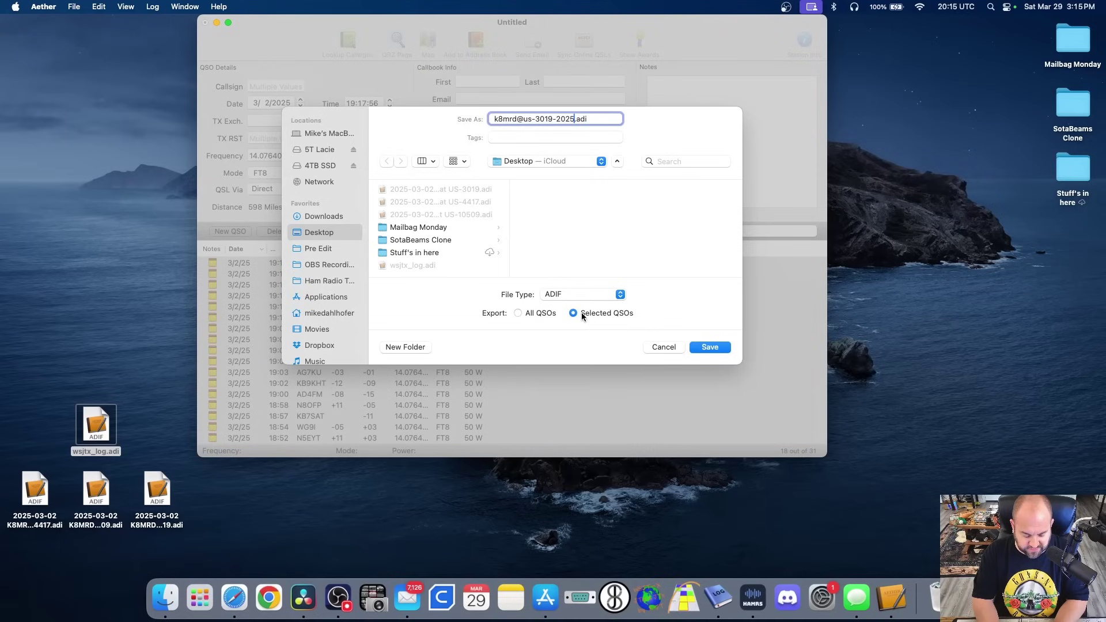
pyautogui.write('0302')
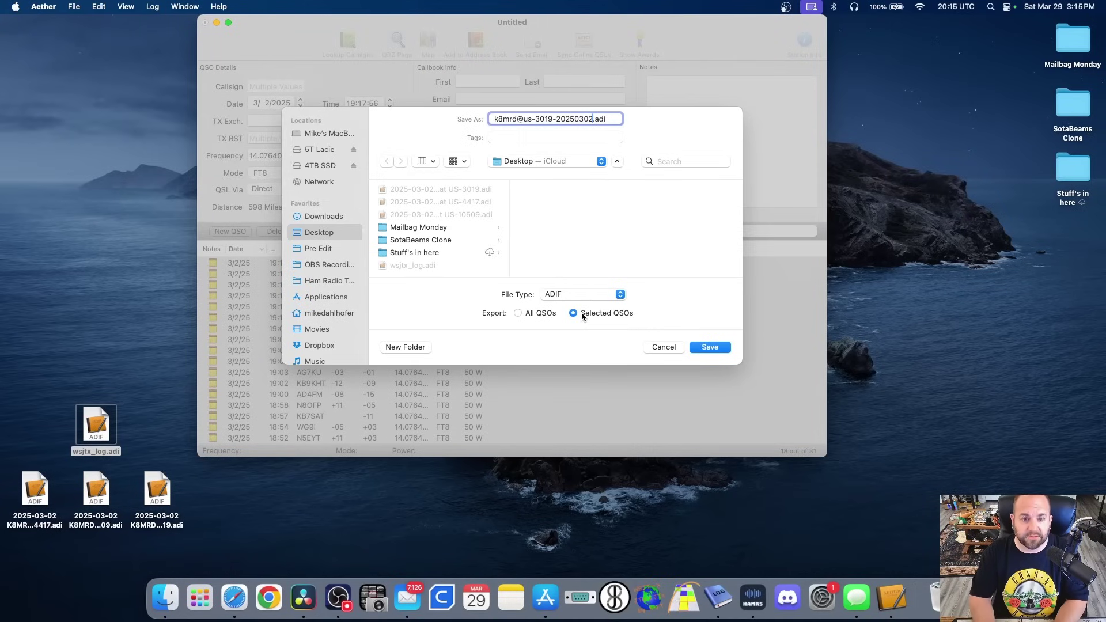
pyautogui.click(719, 347)
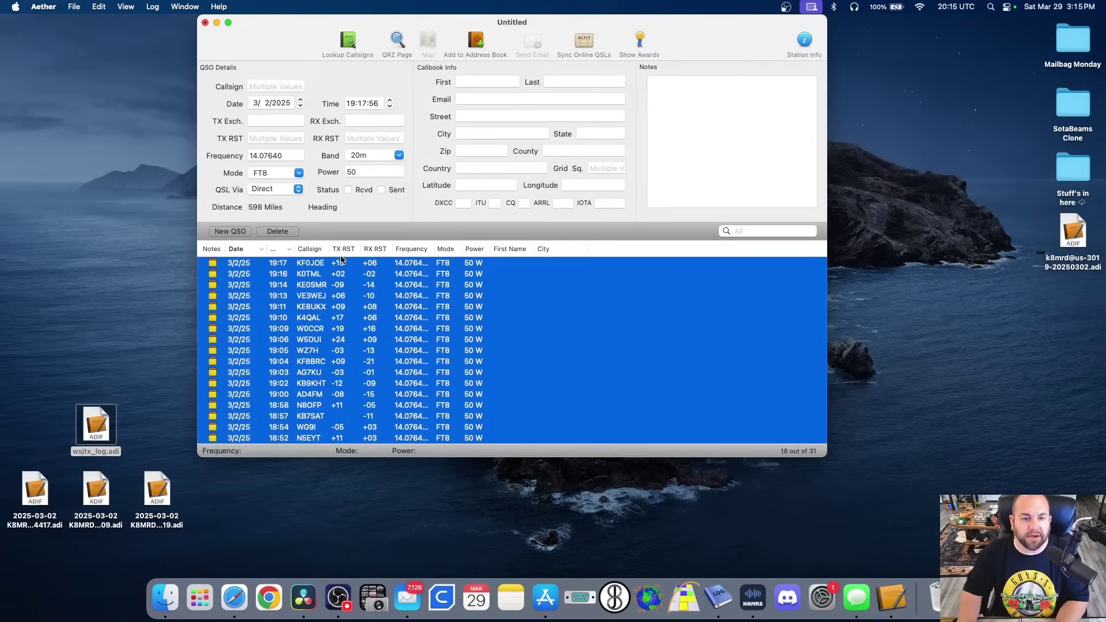
pyautogui.click(204, 23)
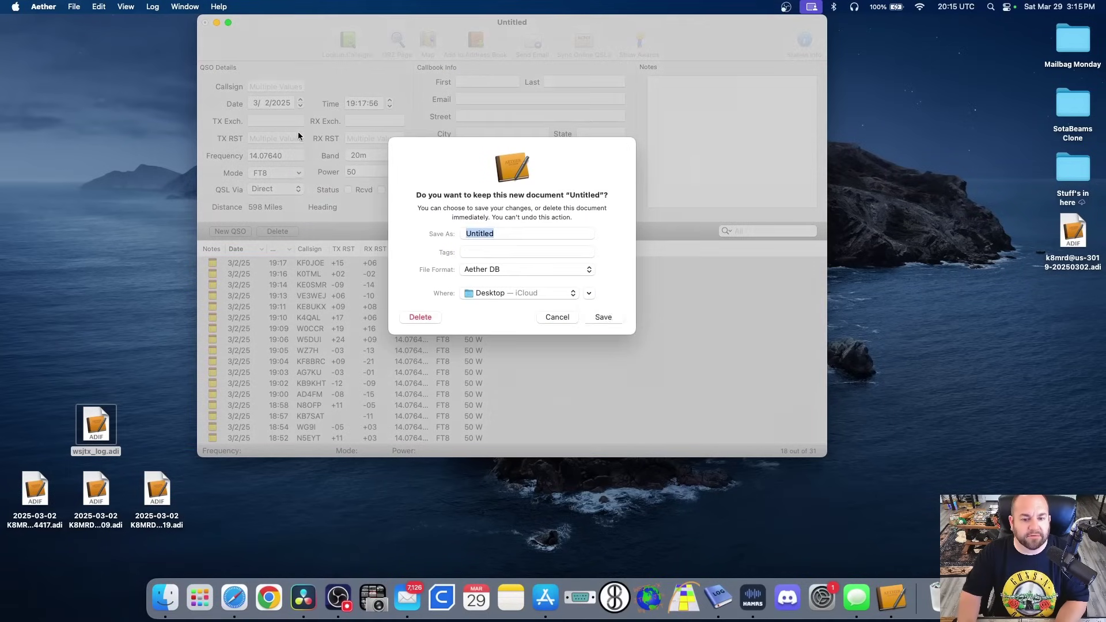
pyautogui.click(410, 318)
pyautogui.moveTo(1072, 233); pyautogui.dragTo(158, 296)
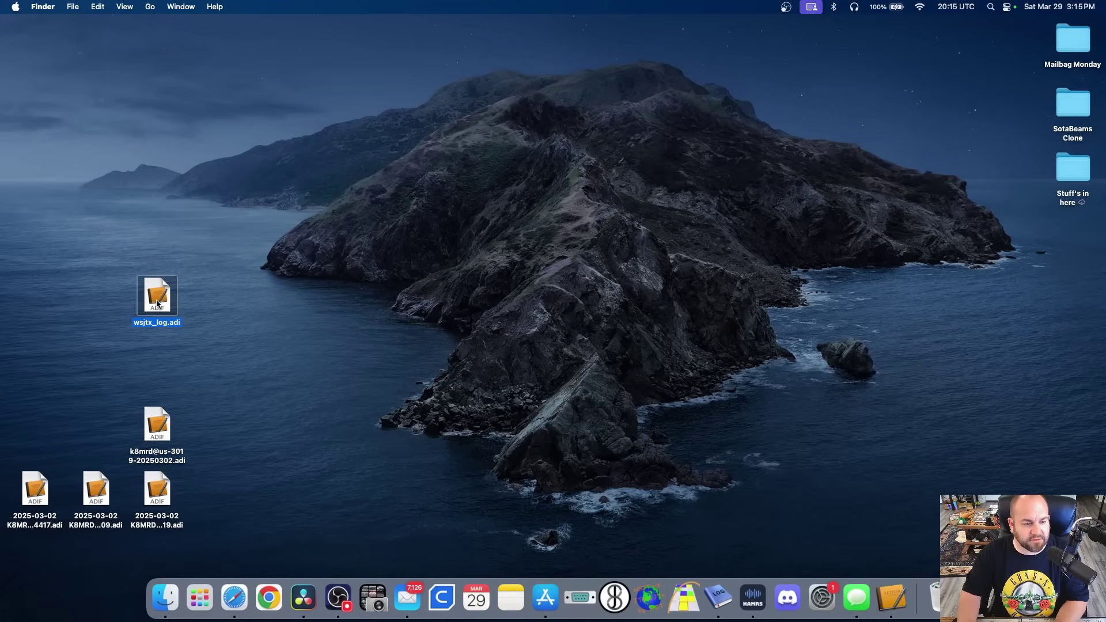